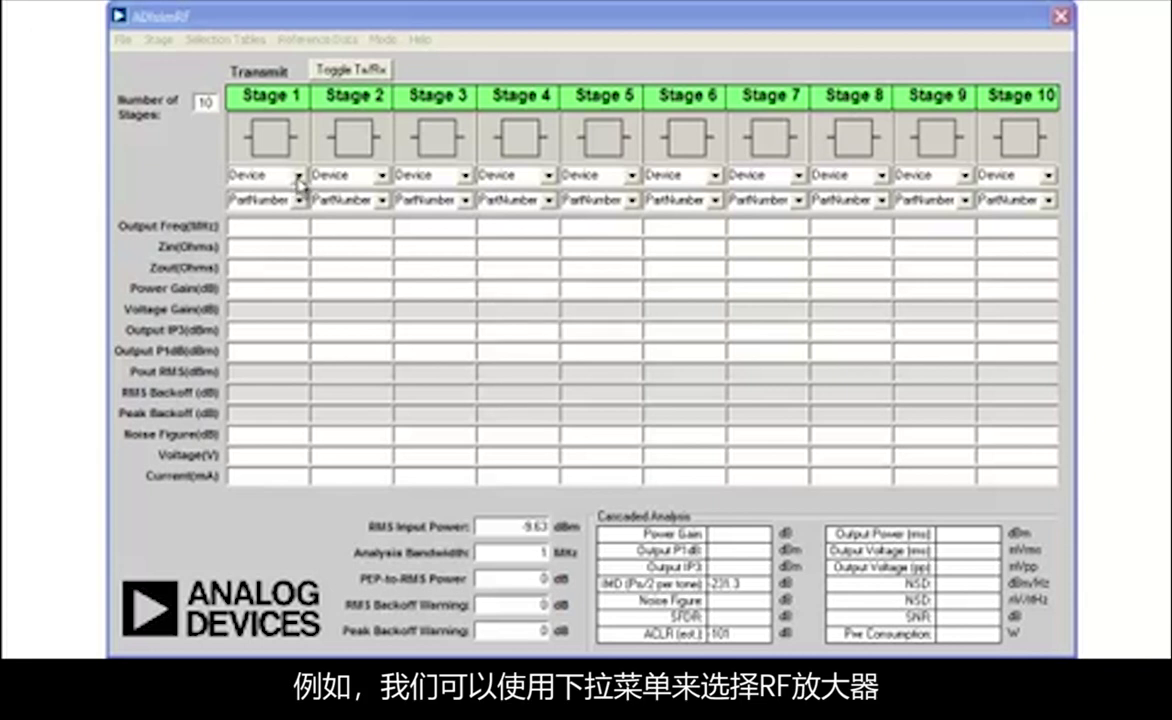
Set Stage 1's device type to Amp and view its part number list.
click(302, 179)
click(302, 179)
click(278, 206)
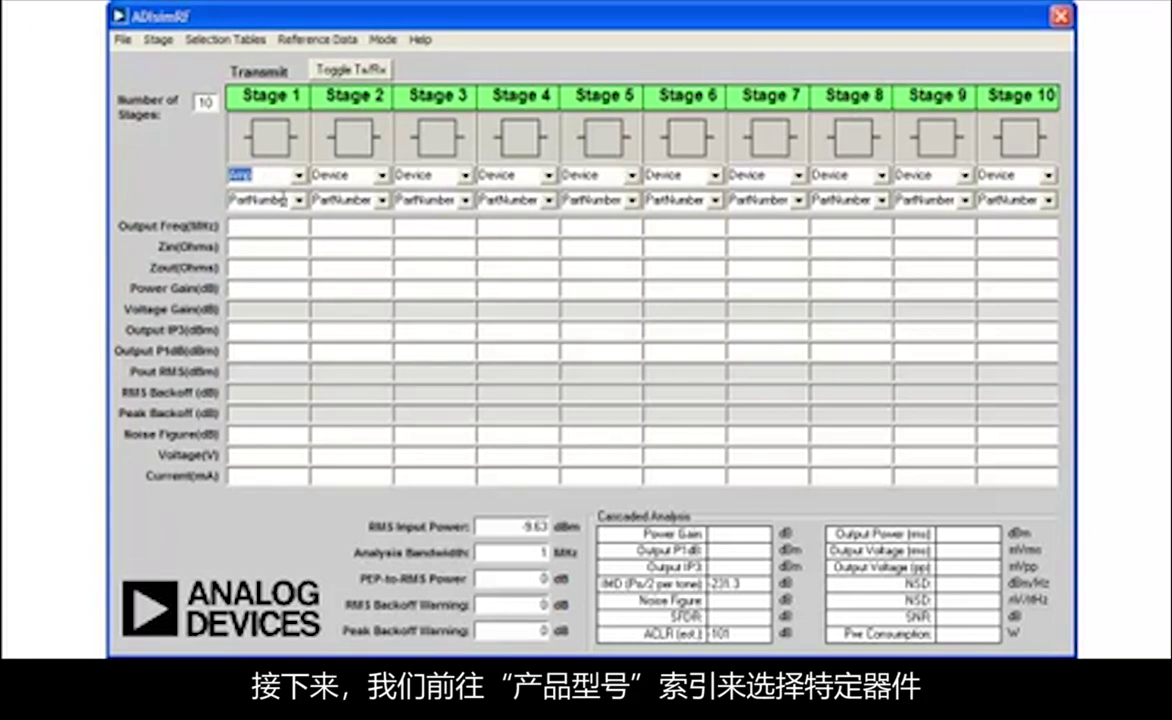
click(299, 203)
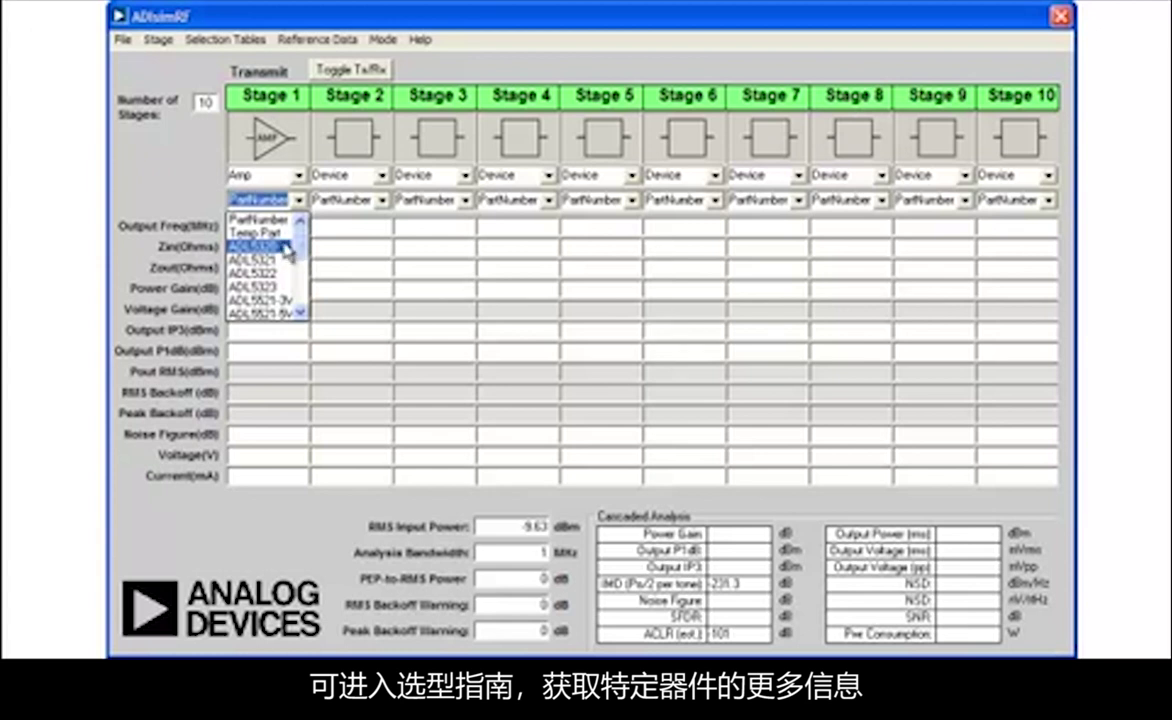
click(209, 44)
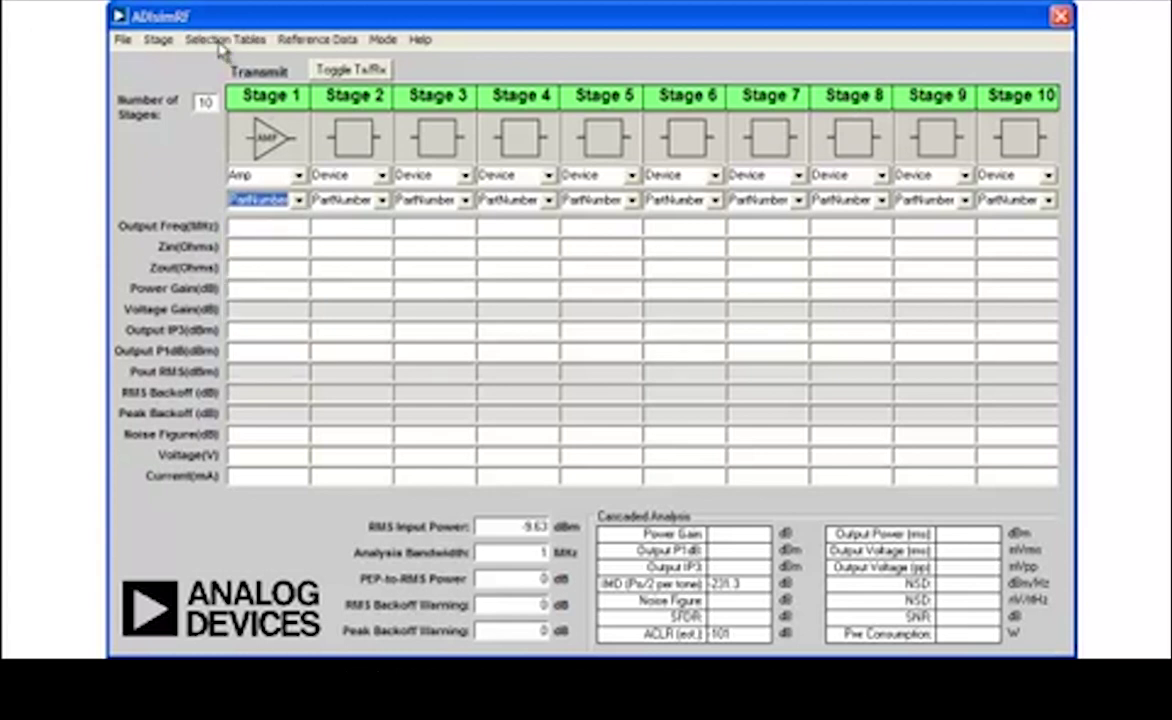
click(216, 48)
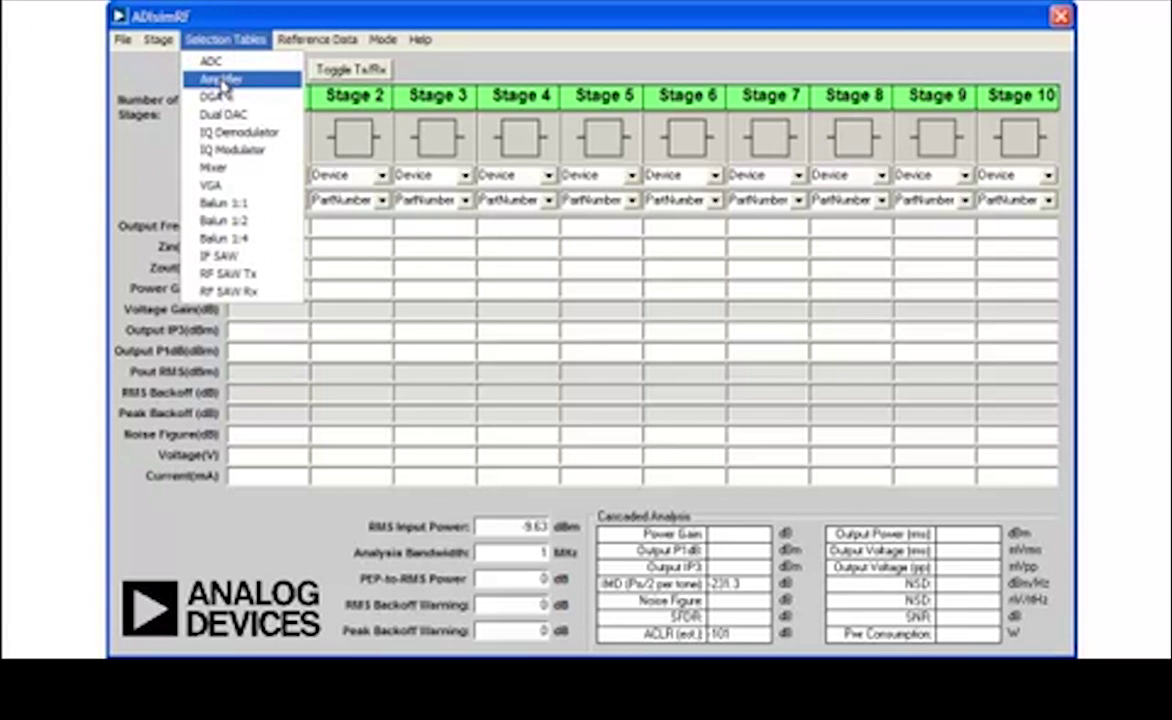
click(215, 80)
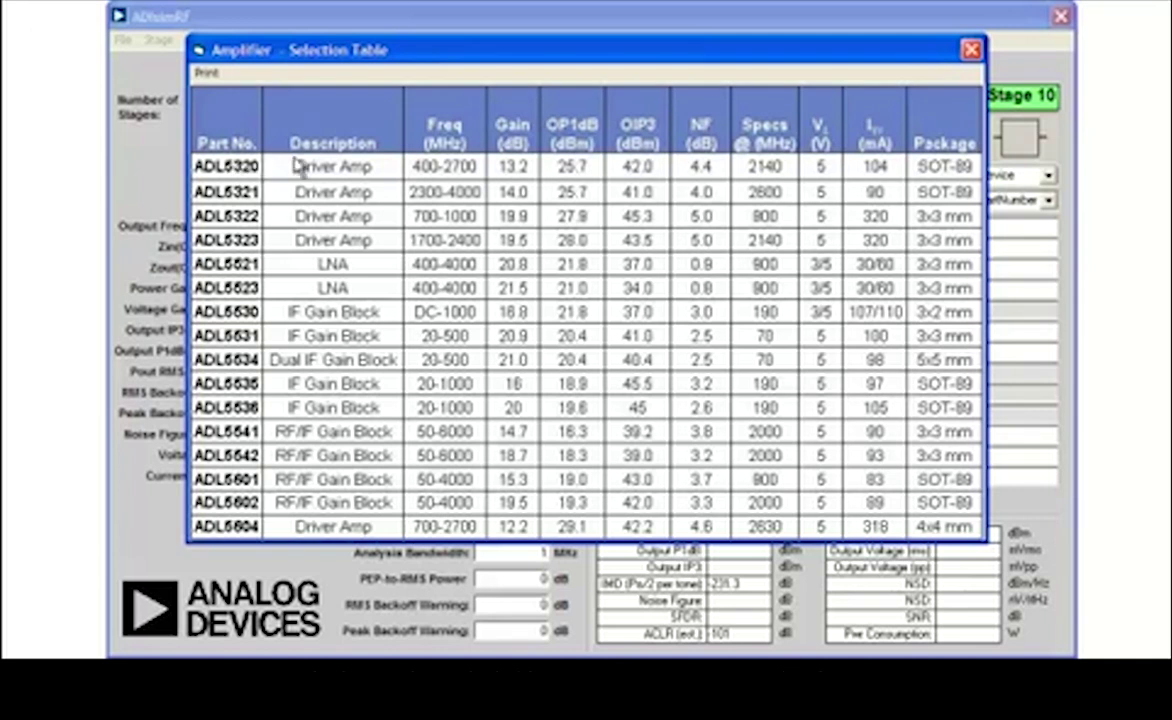
Make Stage 1 the ADL5320 amplifier with a 1000 MHz output frequency.
click(970, 50)
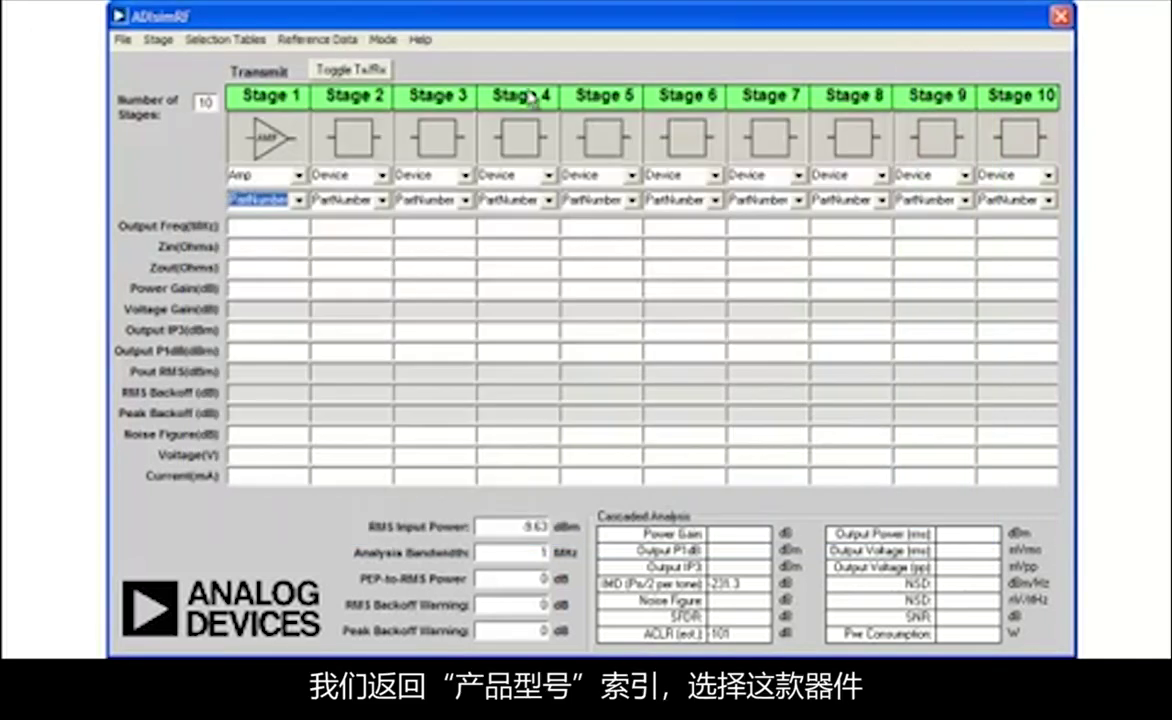
click(300, 201)
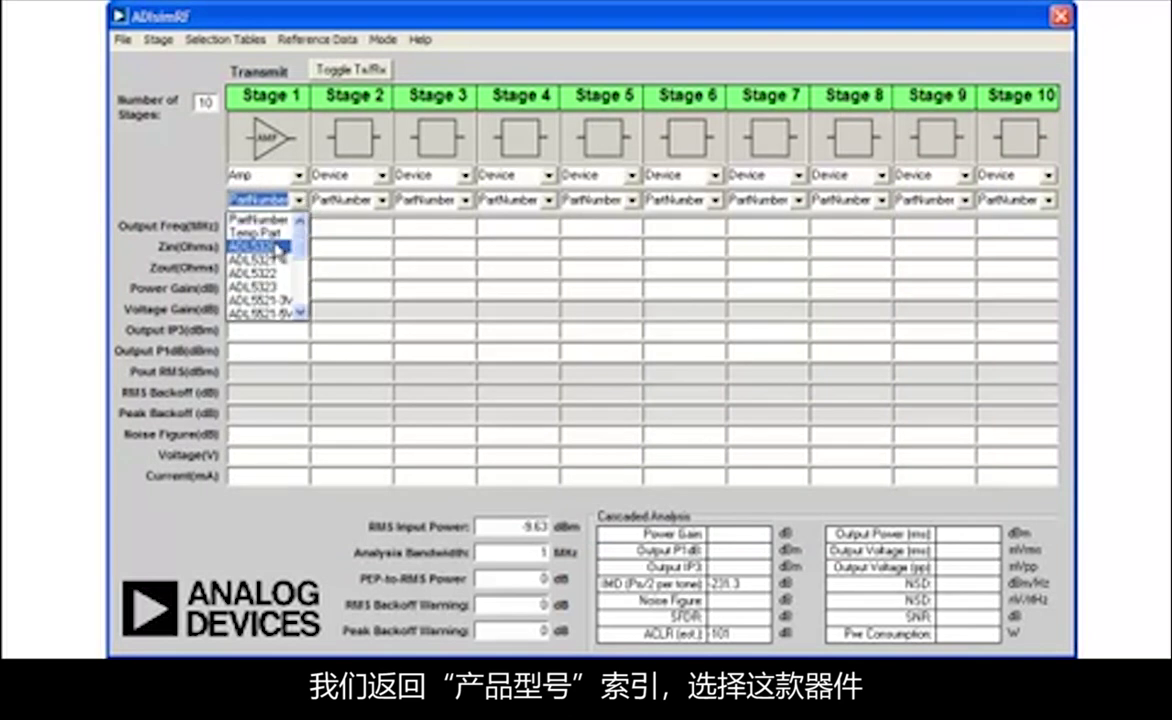
click(272, 245)
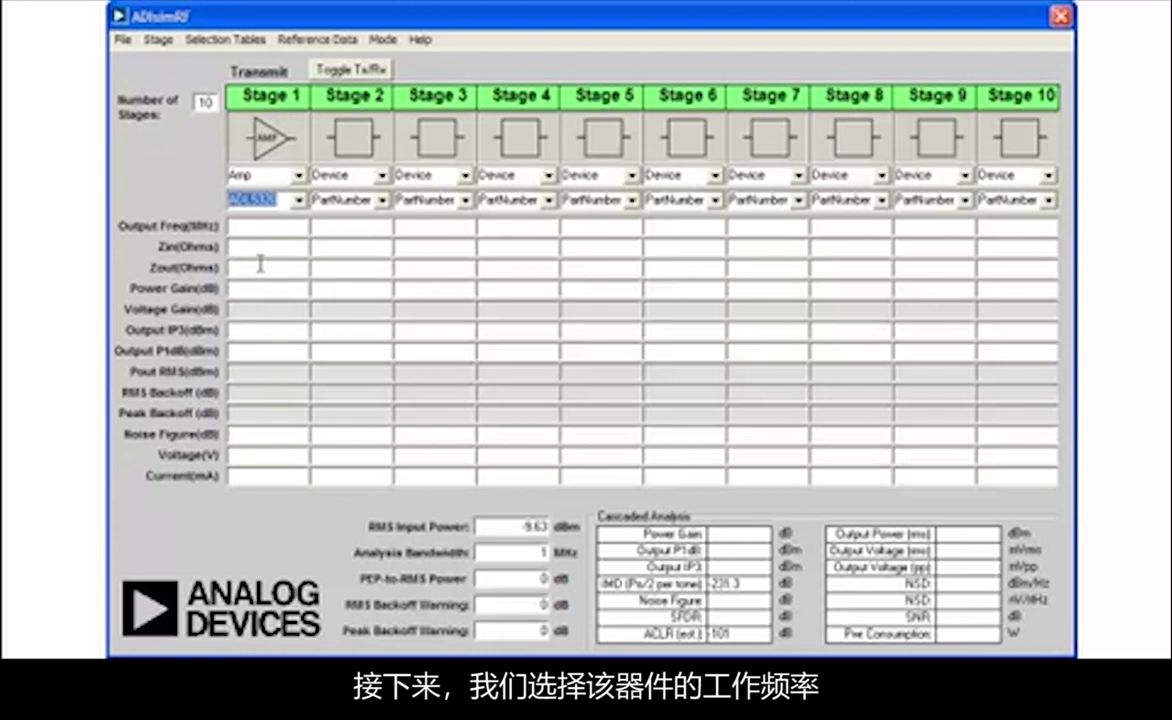
click(262, 228)
text(100)
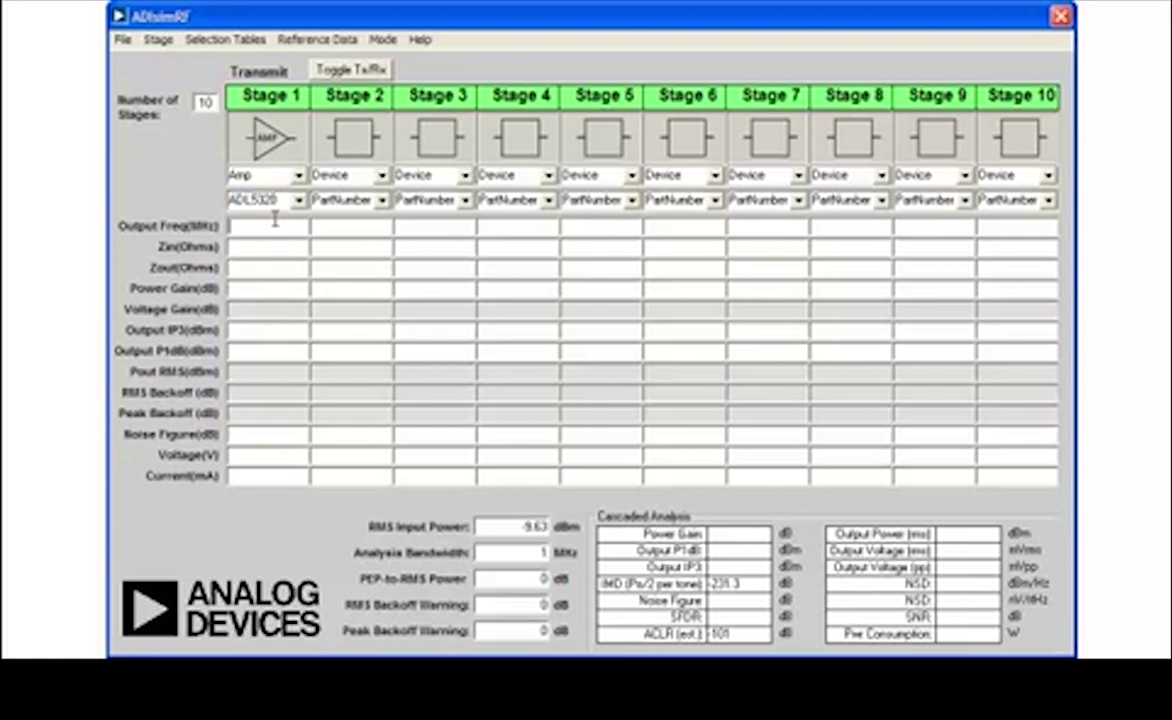
text(0)
key(Return)
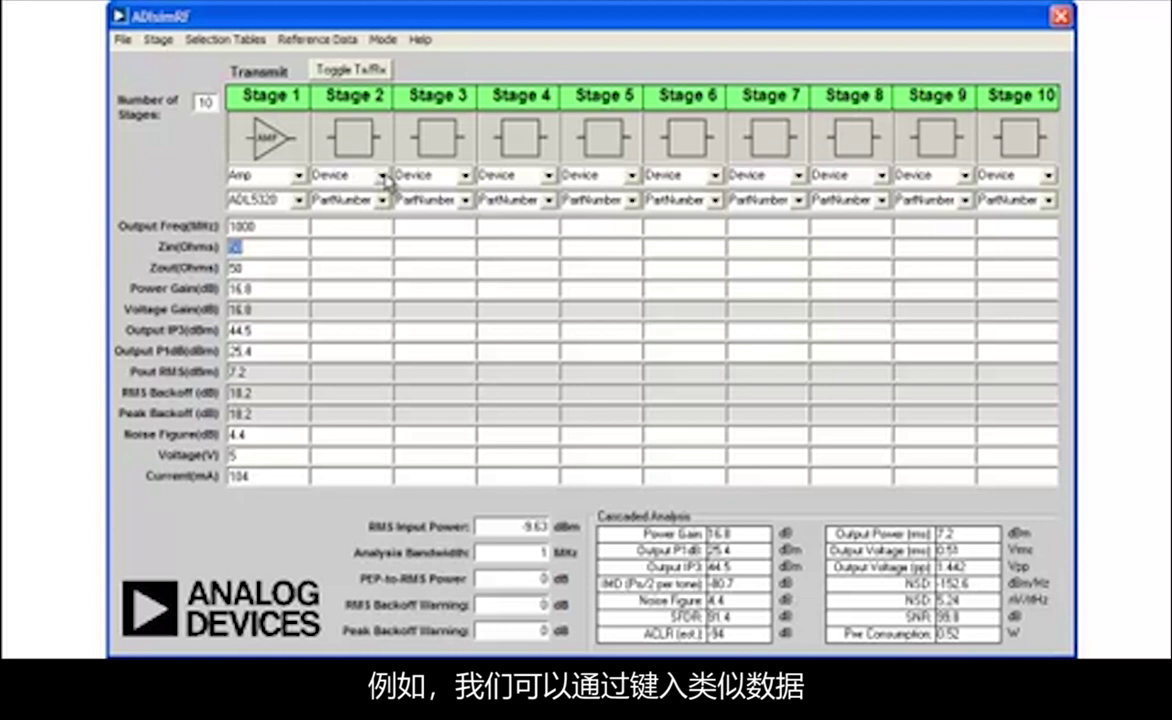
Make Stage 2 an amplifier at 1000 MHz with 50-ohm input and output impedance.
click(382, 176)
click(340, 208)
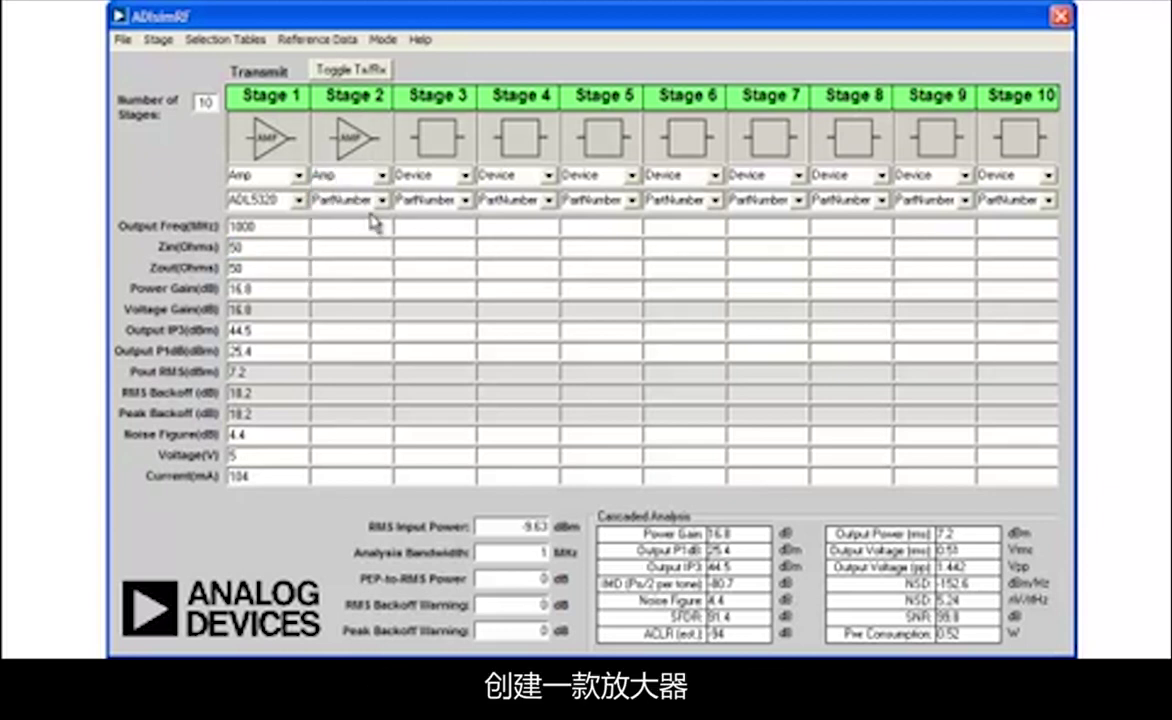
text(1)
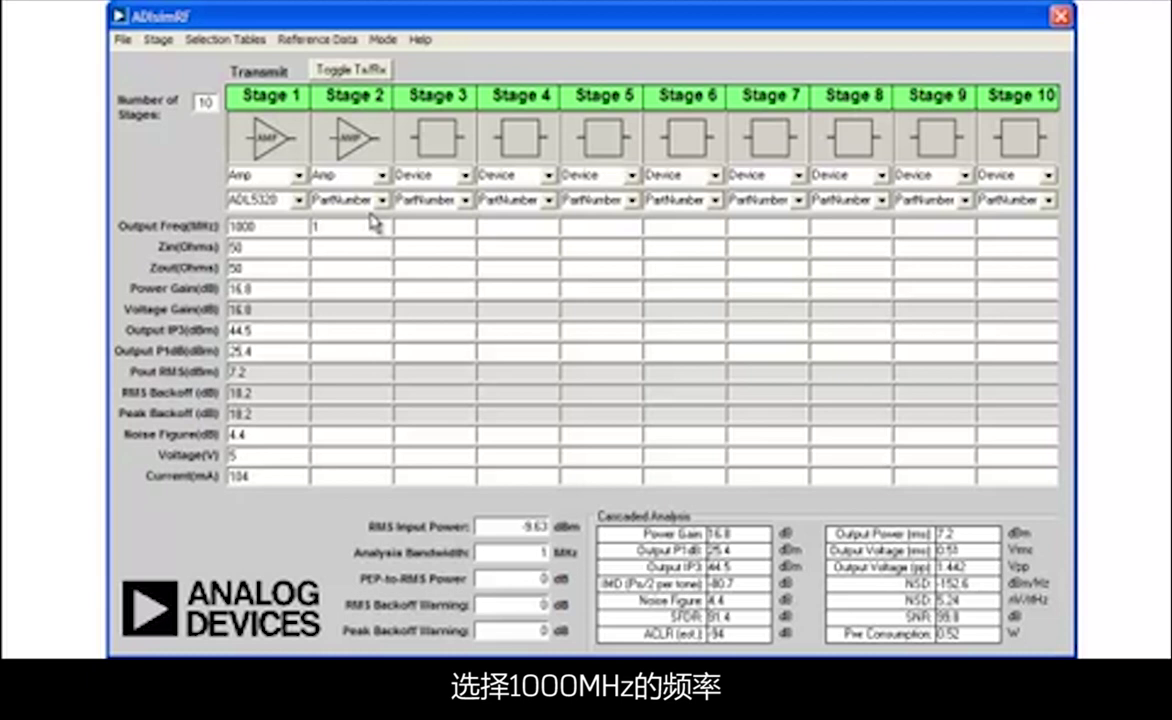
text(000)
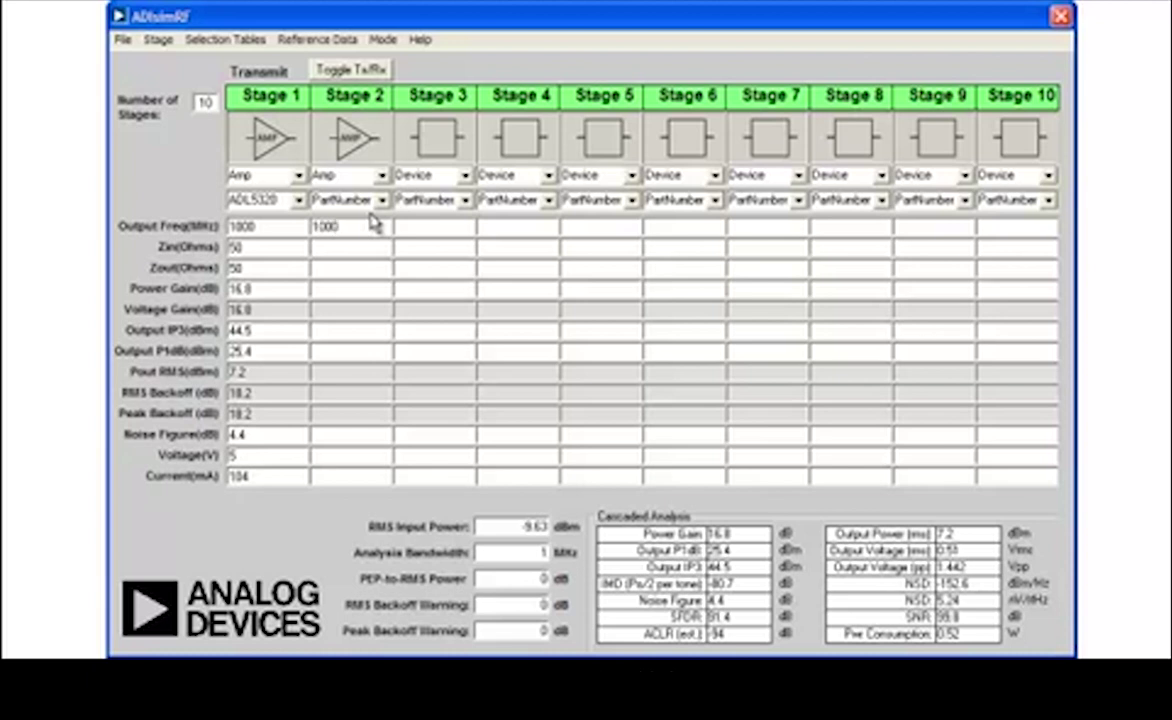
key(Tab)
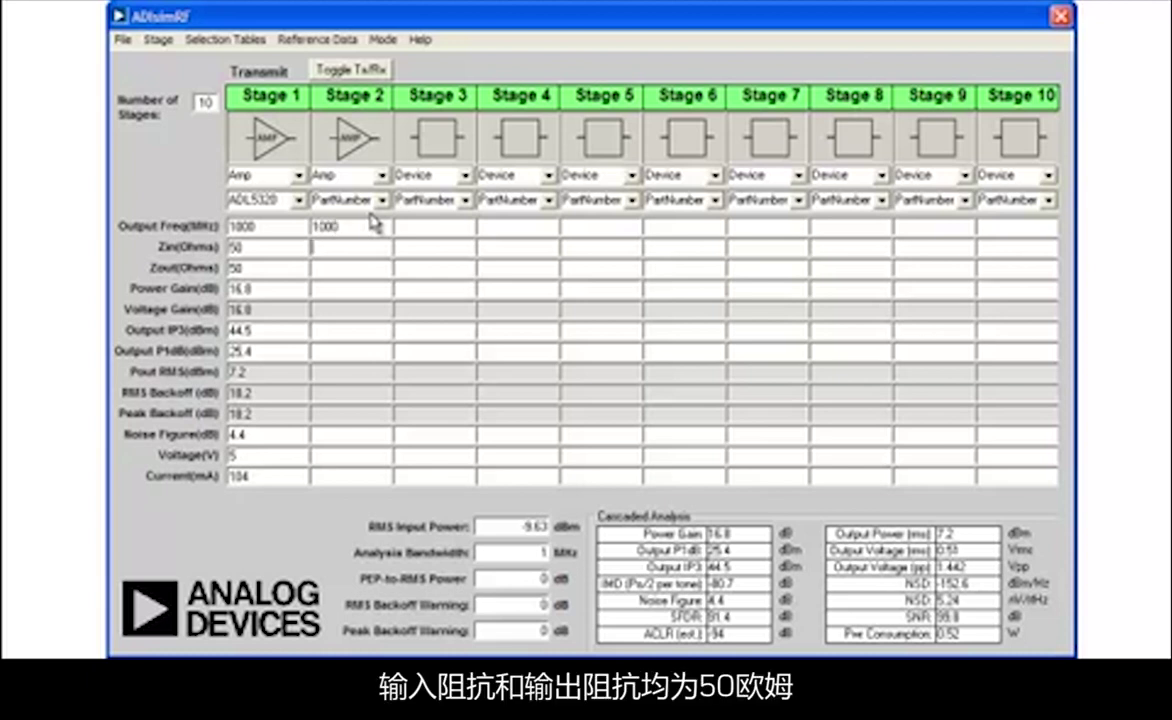
text(50)
key(Tab)
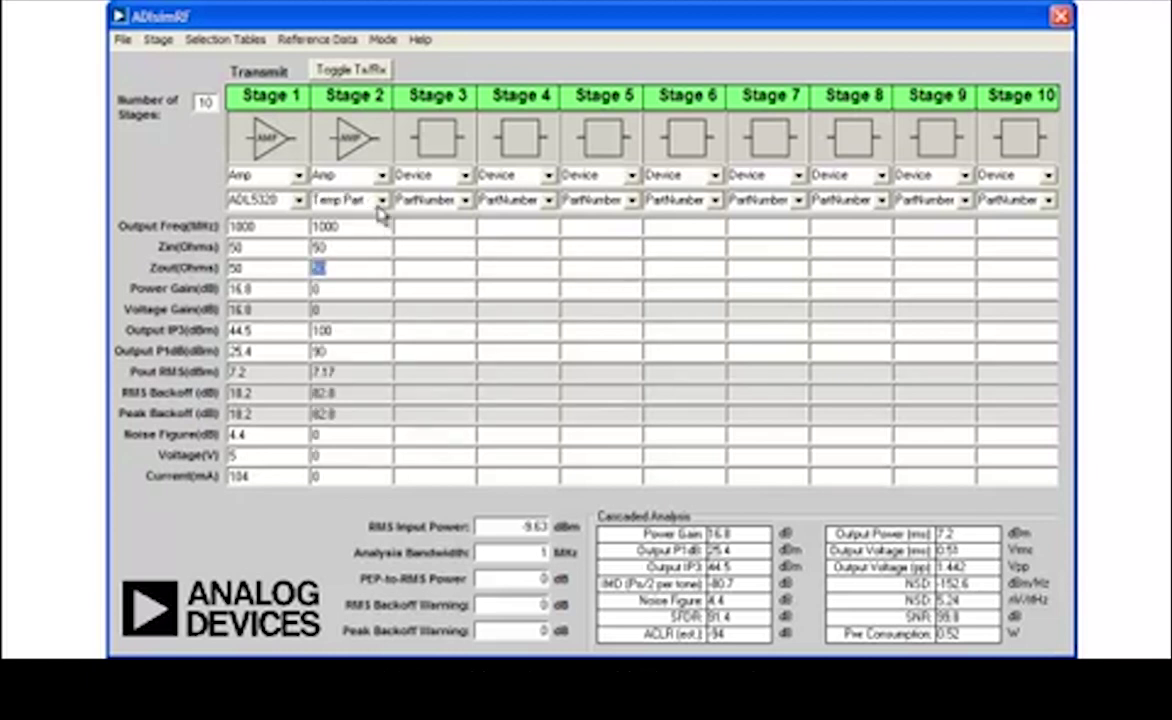
key(Tab)
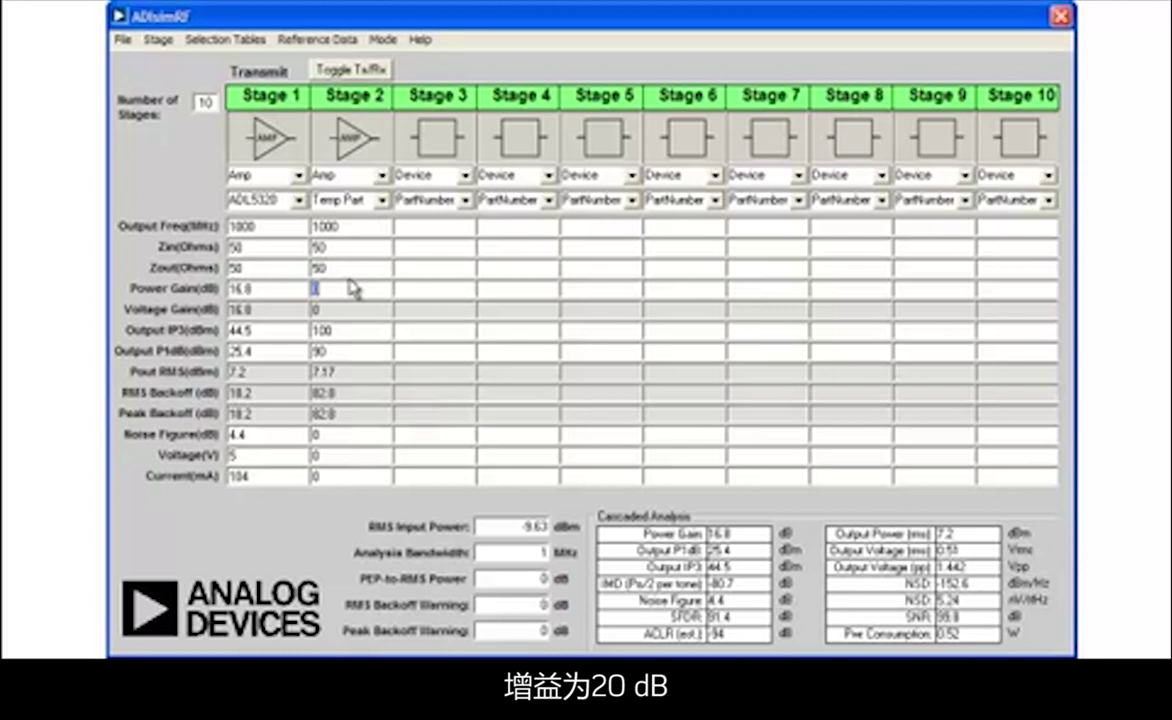
Give Stage 2 20 dB gain, 50 dBm OIP3, 40 dBm Output P1dB and 5 dB noise figure.
text(20)
key(Tab)
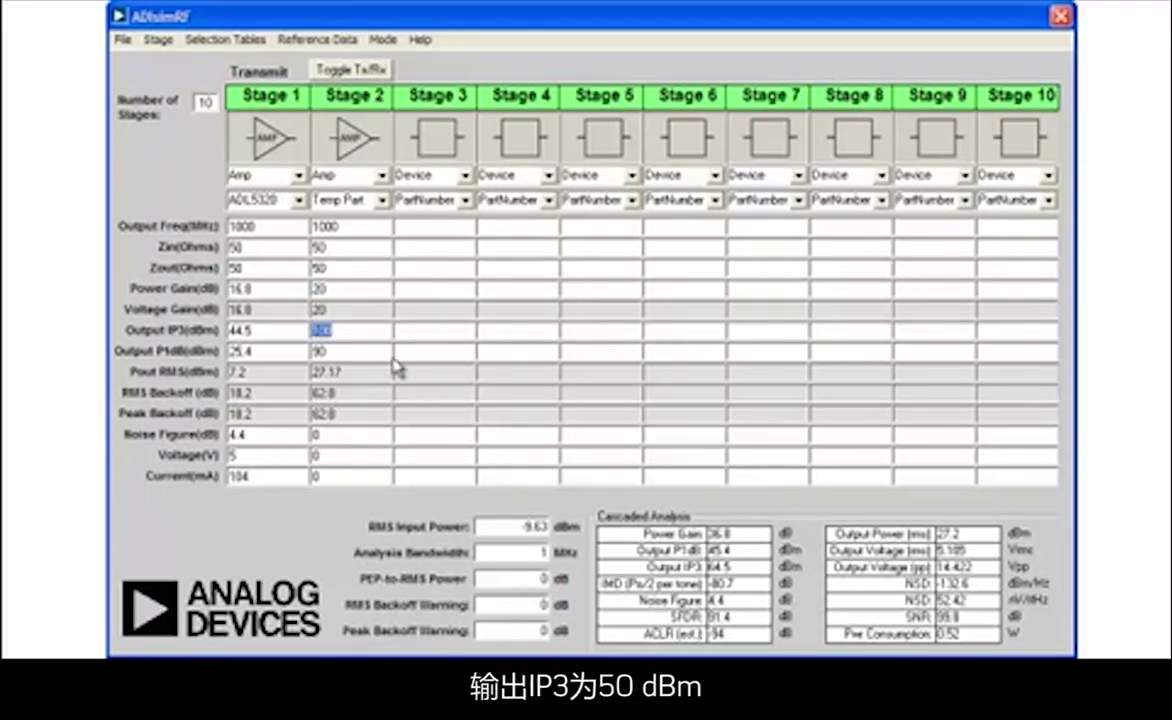
text(50)
key(Tab)
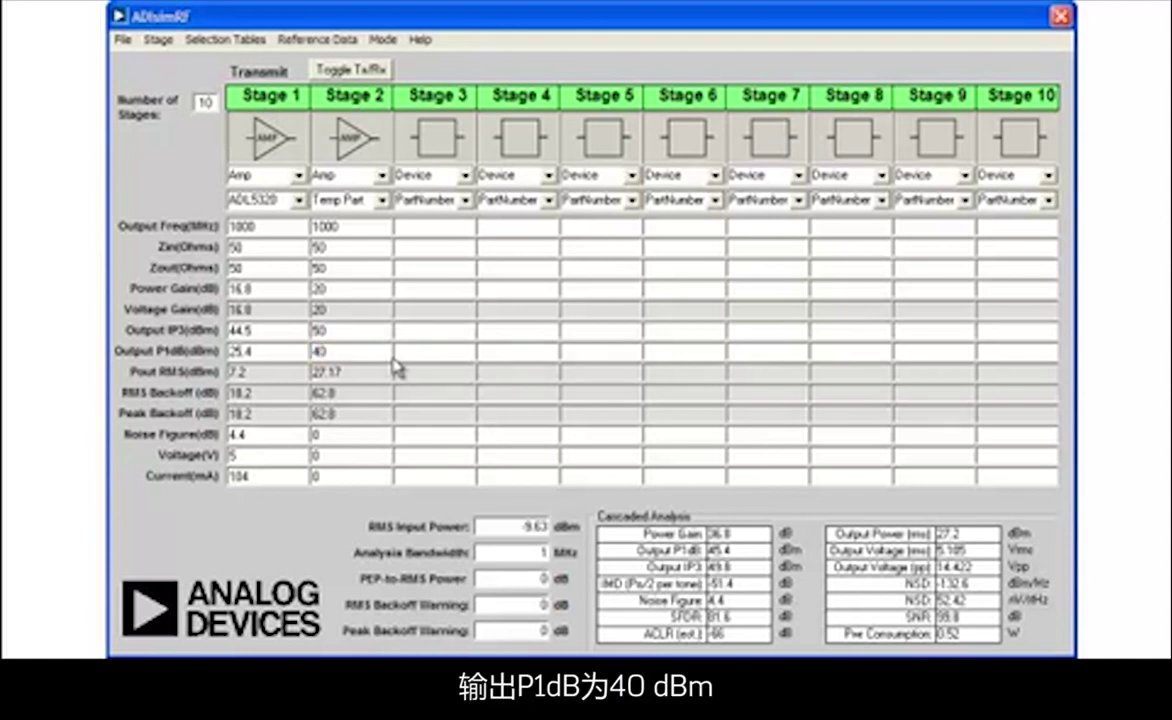
text(40)
key(Tab)
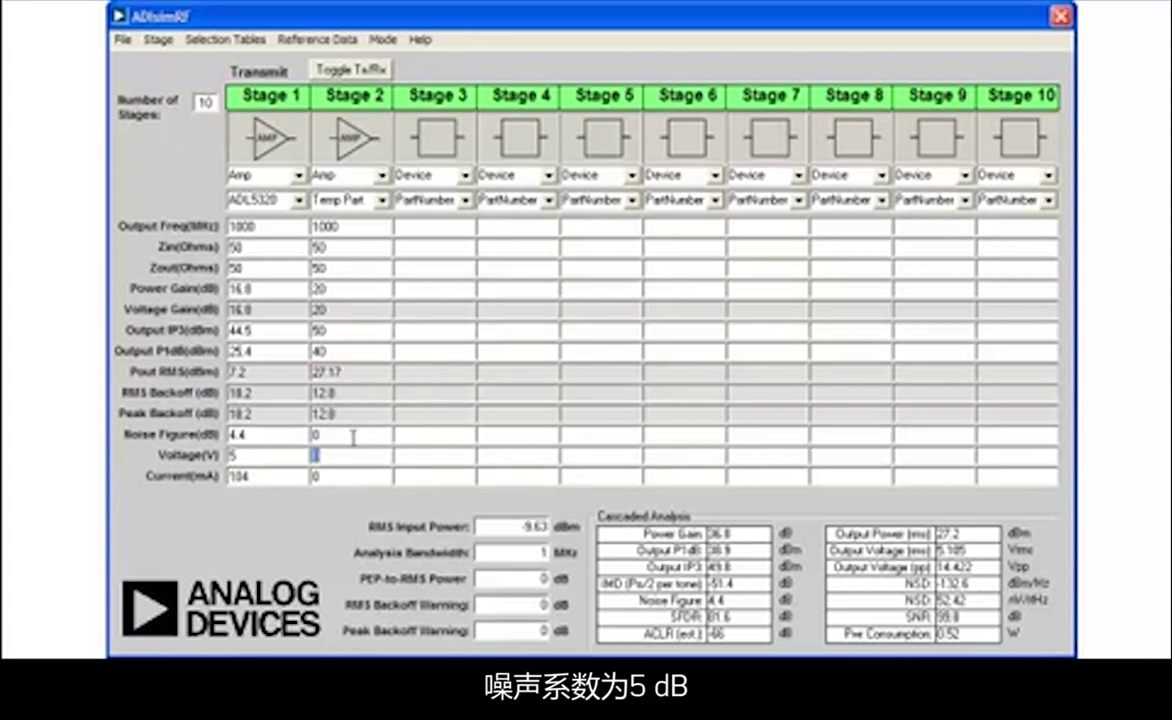
text(5)
key(Tab)
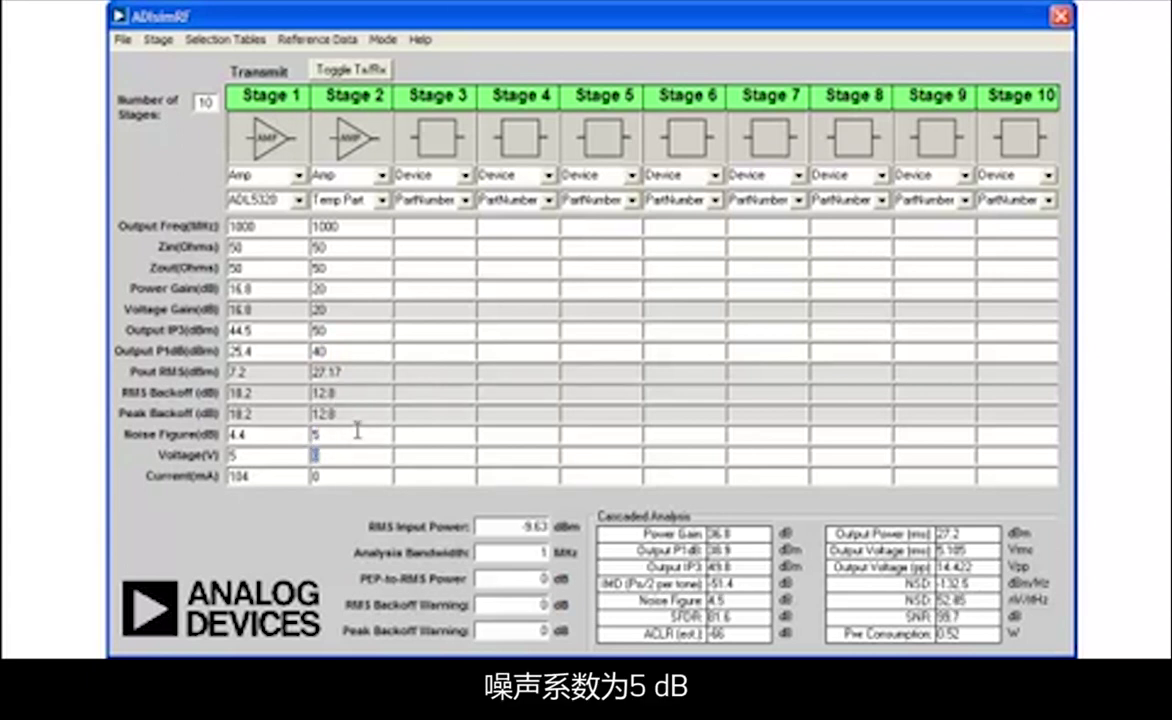
Open Direct_Conversion_Transmitter.sgc without saving the current chain.
click(128, 42)
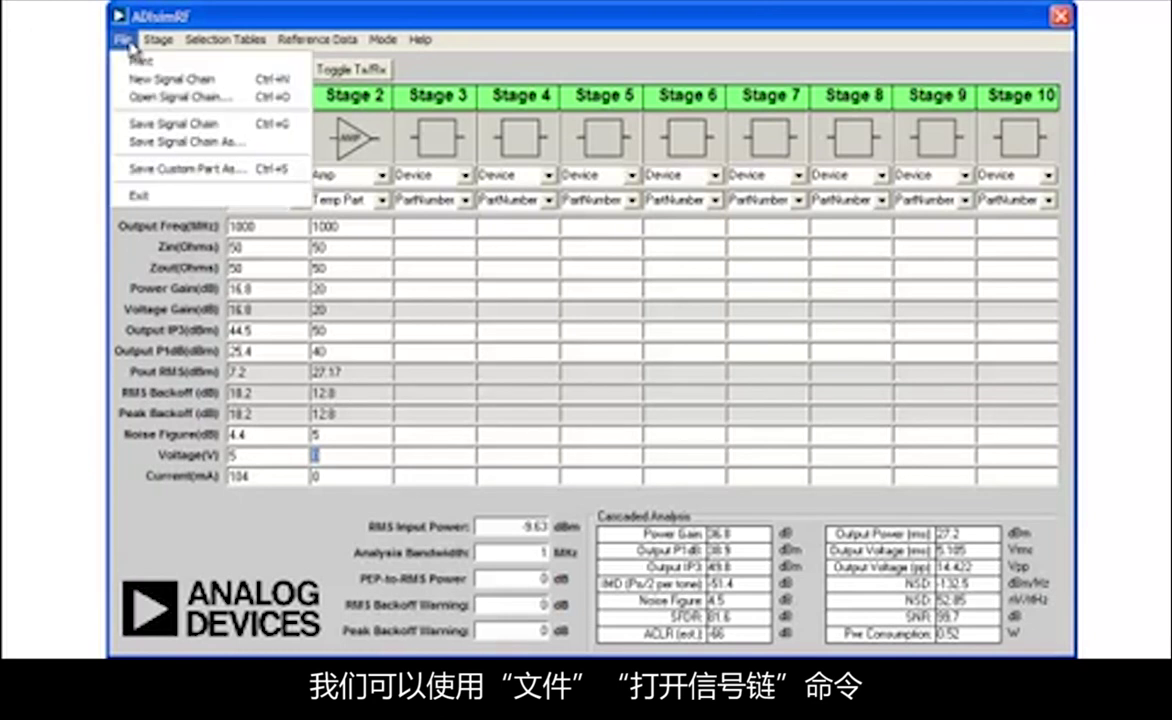
click(145, 95)
click(589, 331)
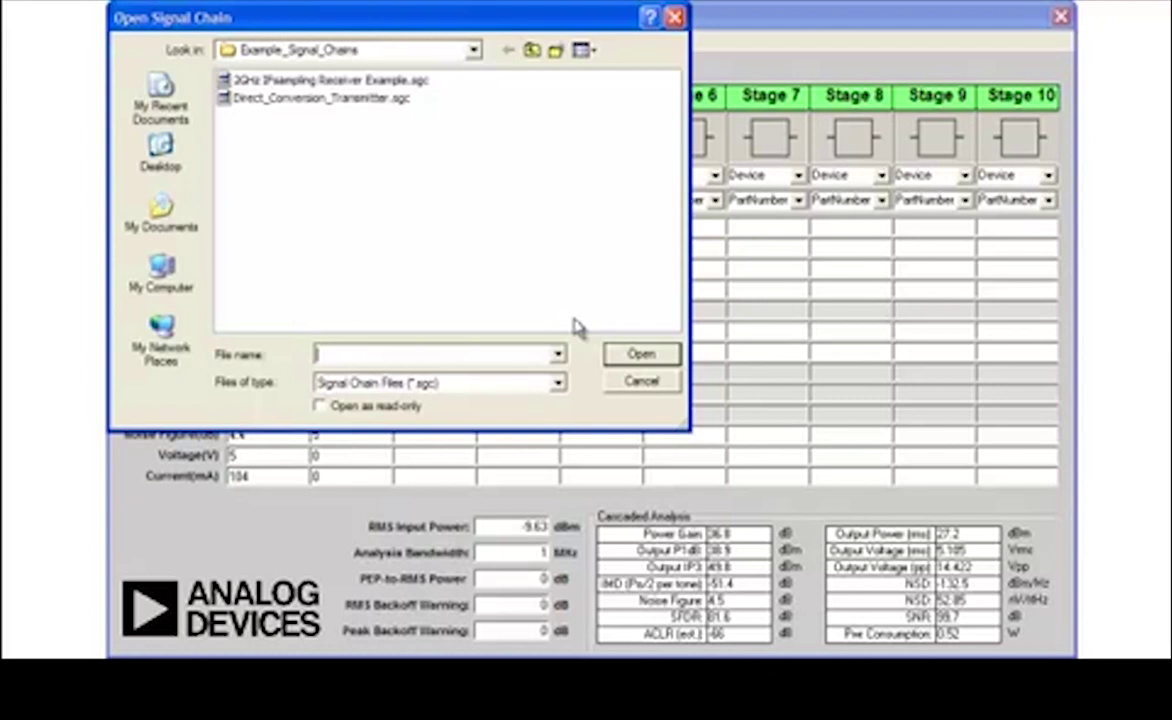
click(291, 98)
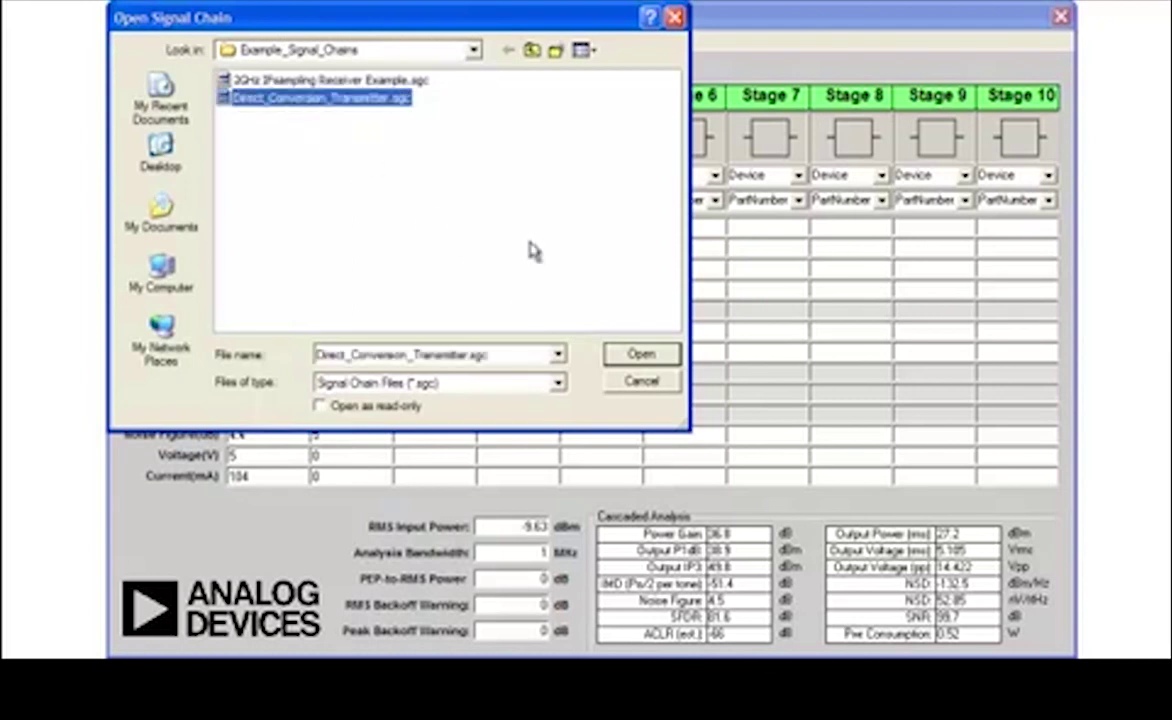
click(631, 362)
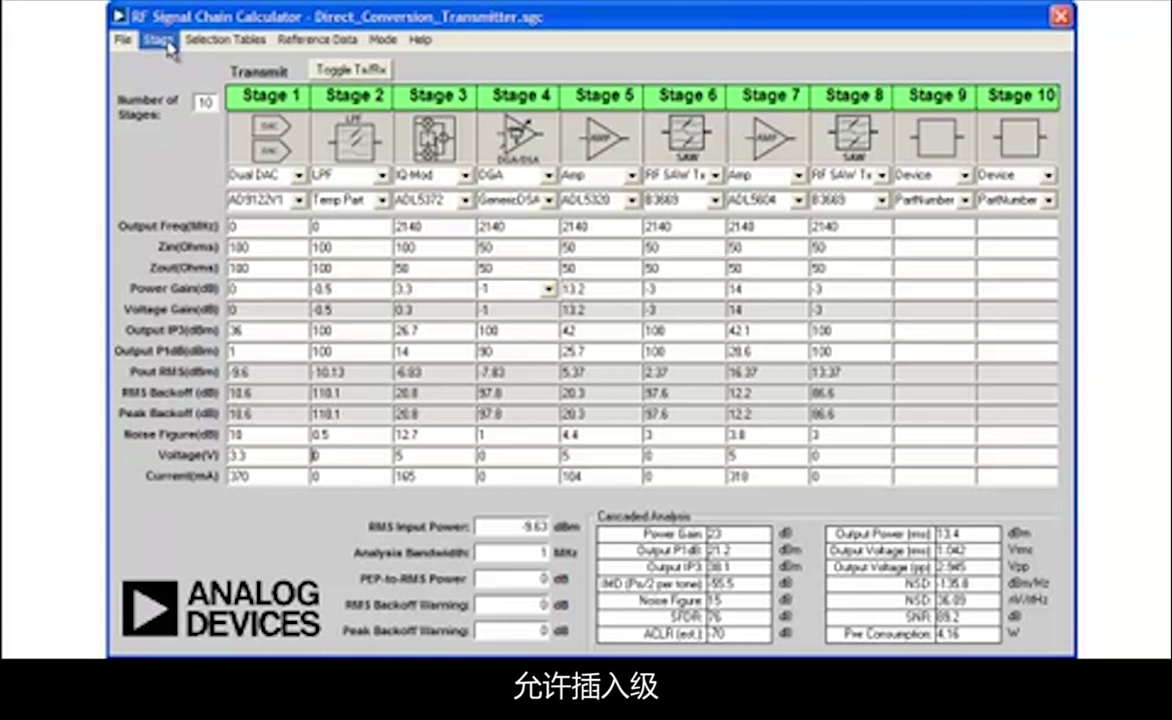
Insert a copied stage into the transmitter chain.
click(158, 40)
click(192, 80)
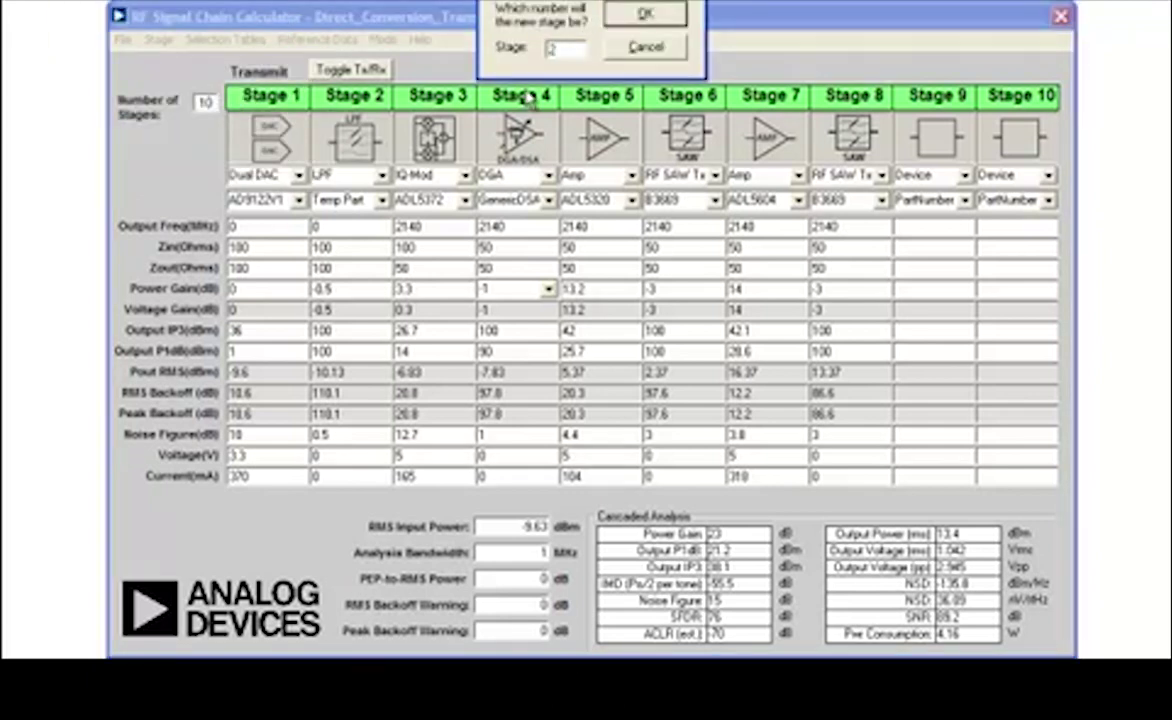
click(644, 15)
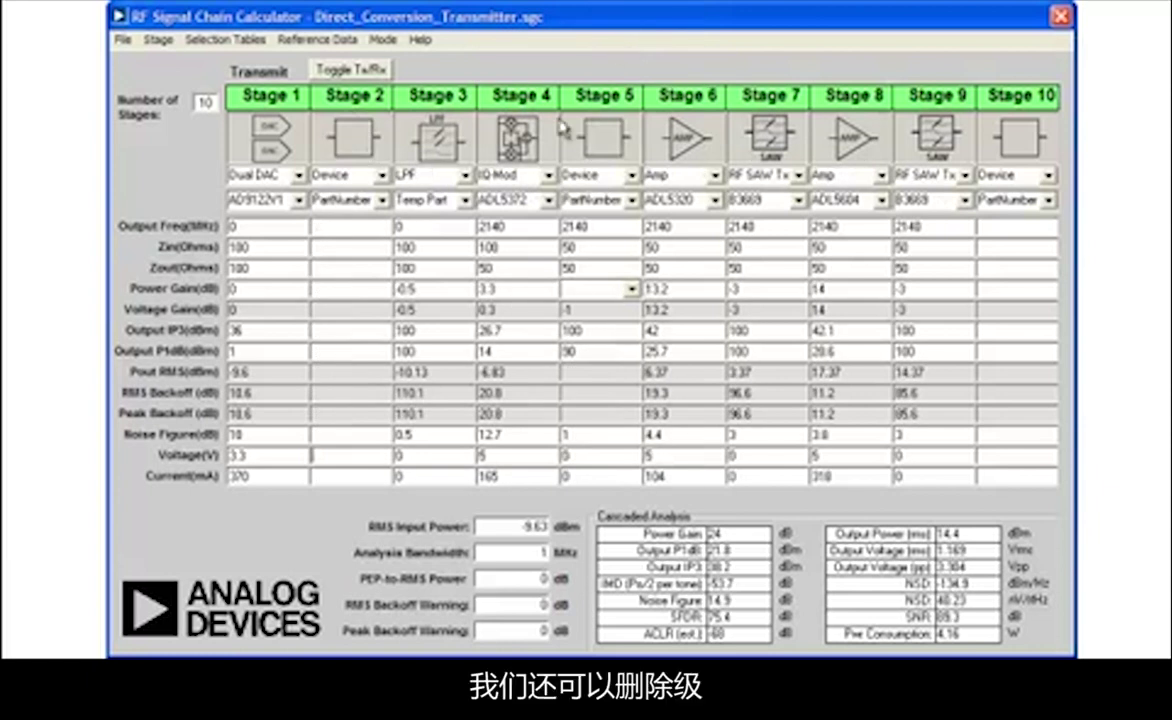
Remove stage 2, then disable and re-enable the new stage 2.
click(158, 40)
click(207, 107)
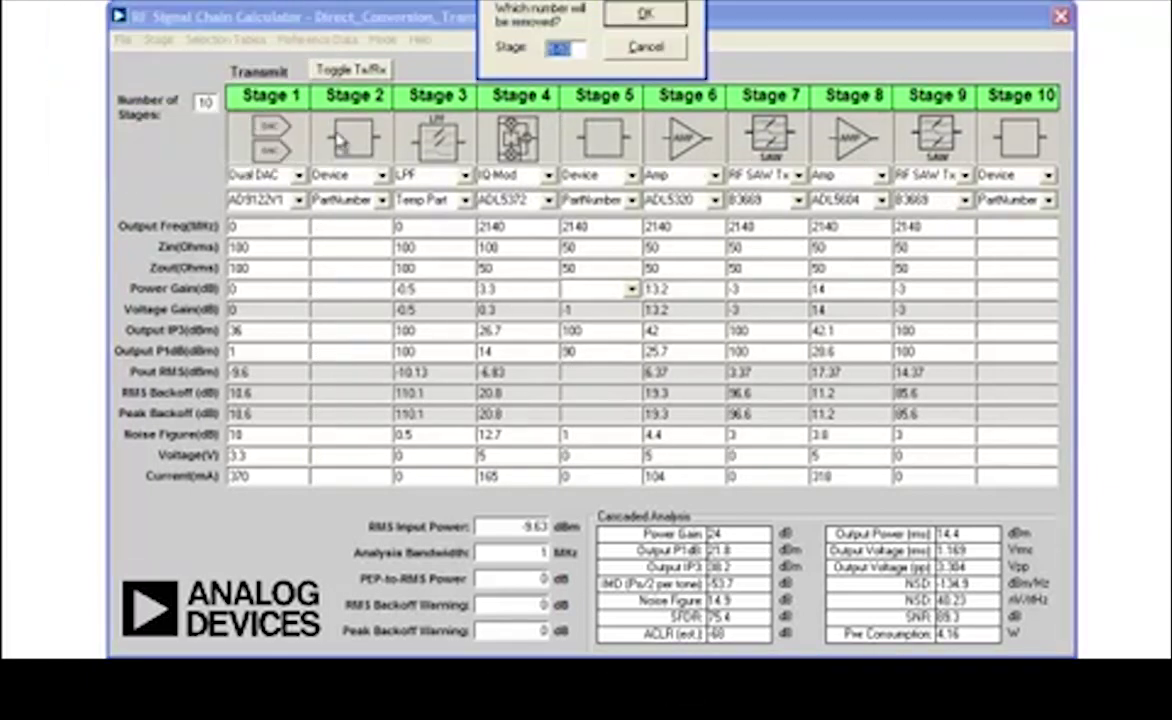
text(2)
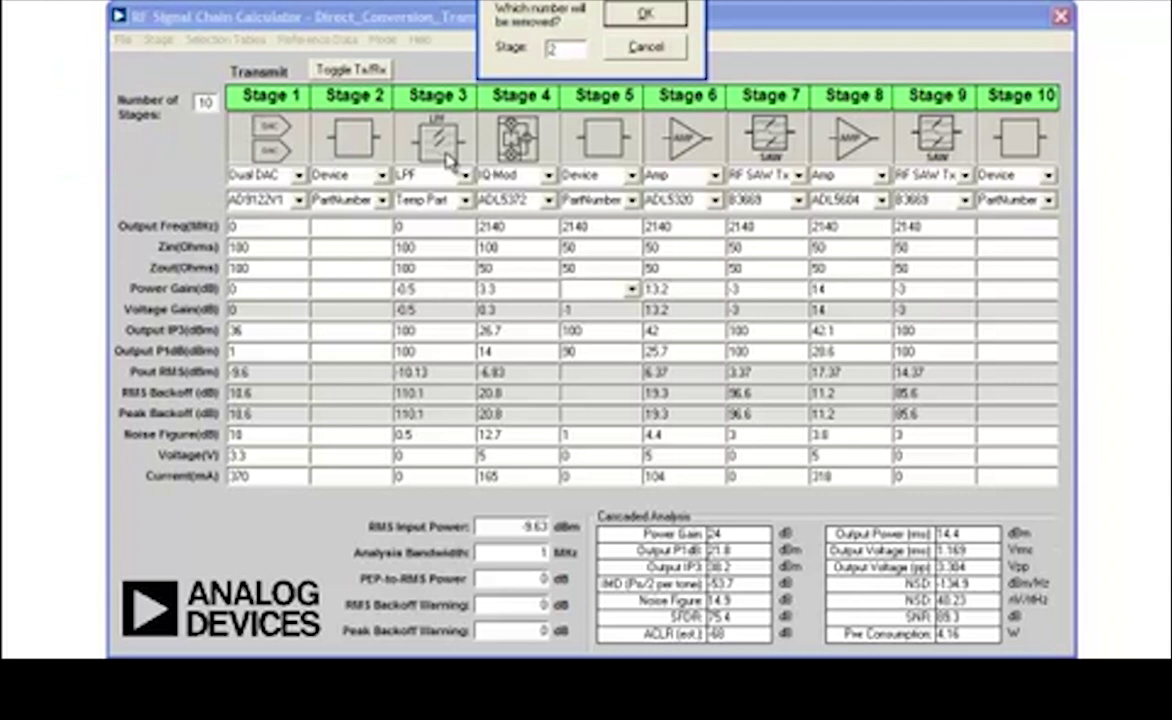
click(638, 16)
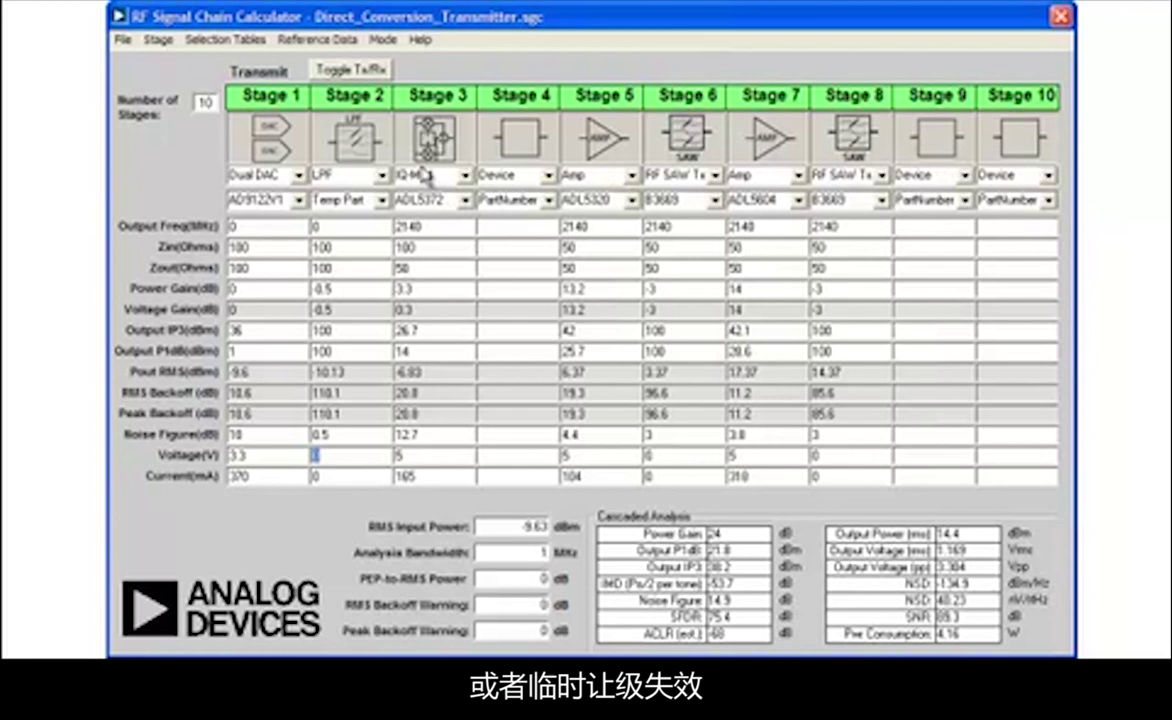
click(363, 100)
click(362, 106)
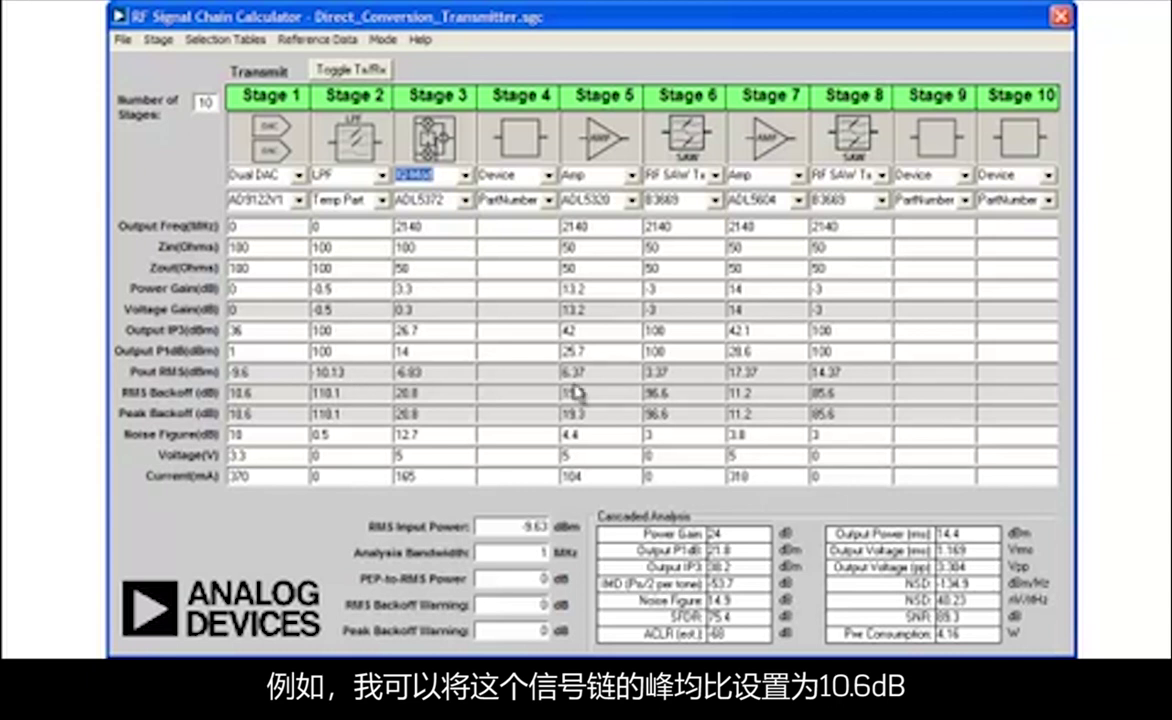
Set the PEP-to-RMS Power to 10.6 dB.
click(512, 530)
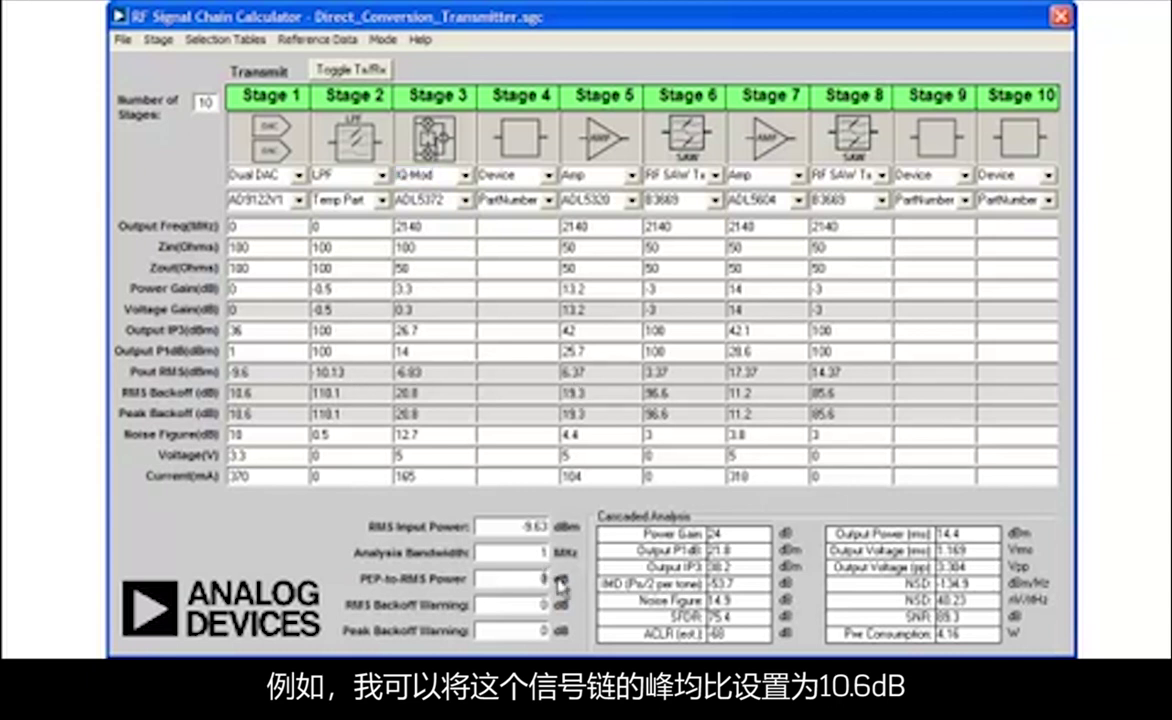
key(Tab)
key(Tab)
text(10)
key(Return)
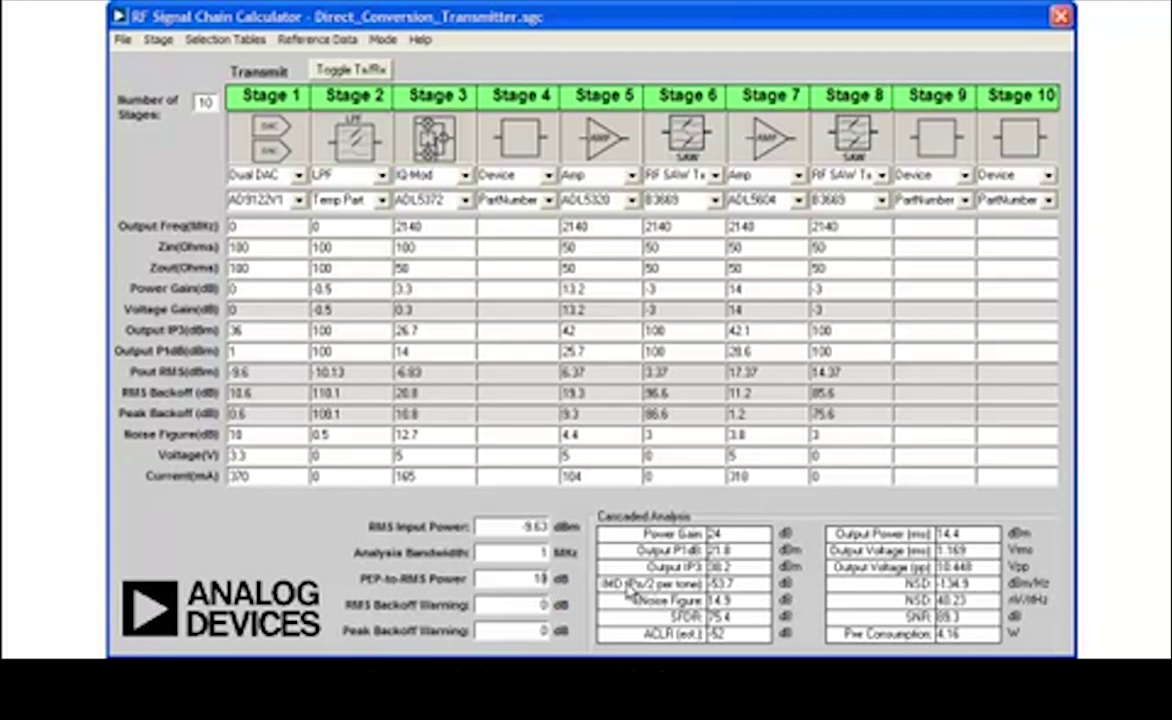
text(.6)
key(Return)
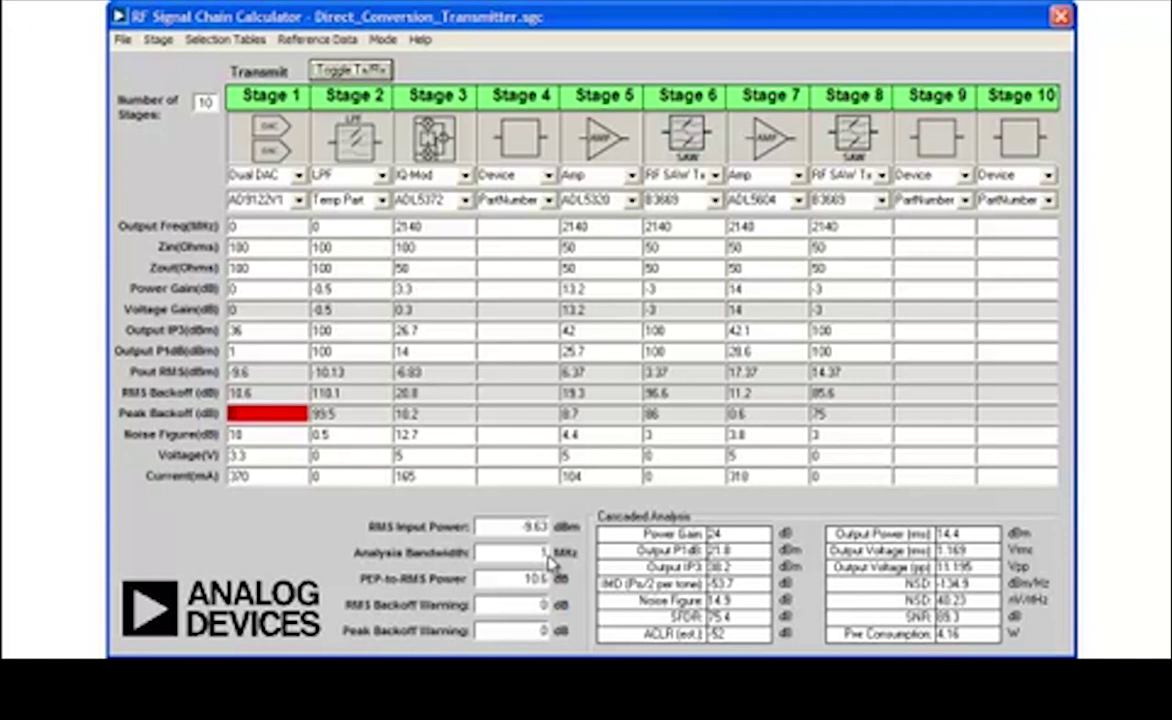
Replace the Analysis Bandwidth value with 3.84 MHz.
click(553, 558)
key(BackSpace)
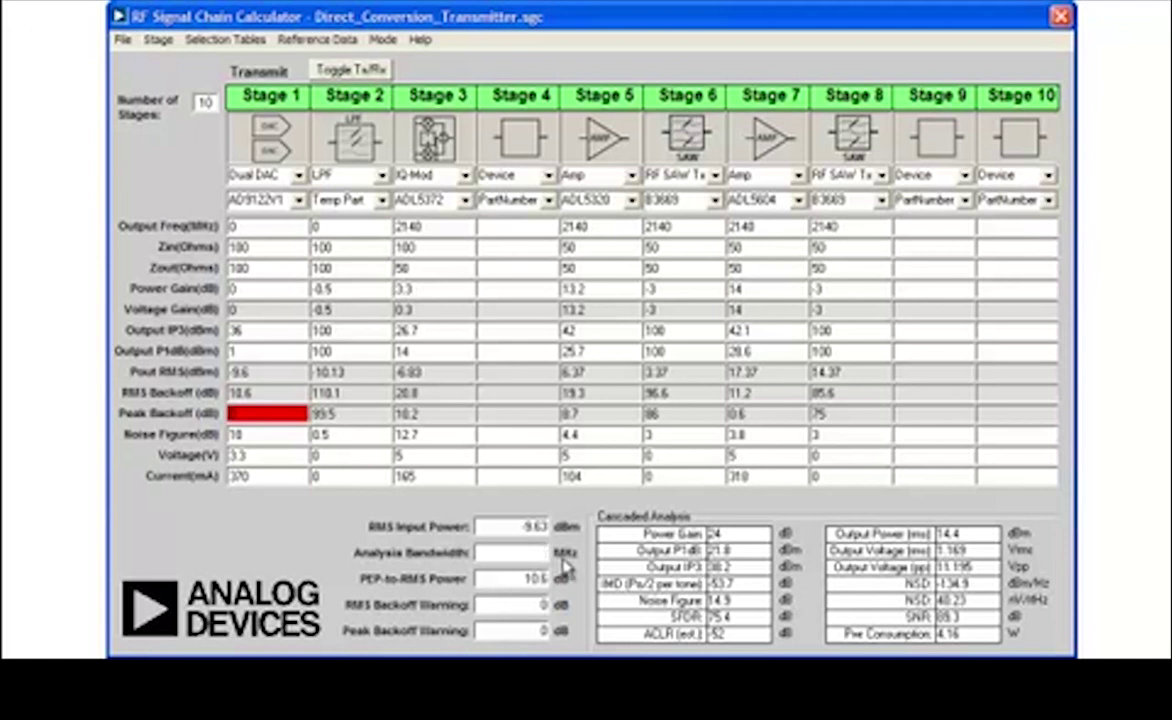
text(3.84)
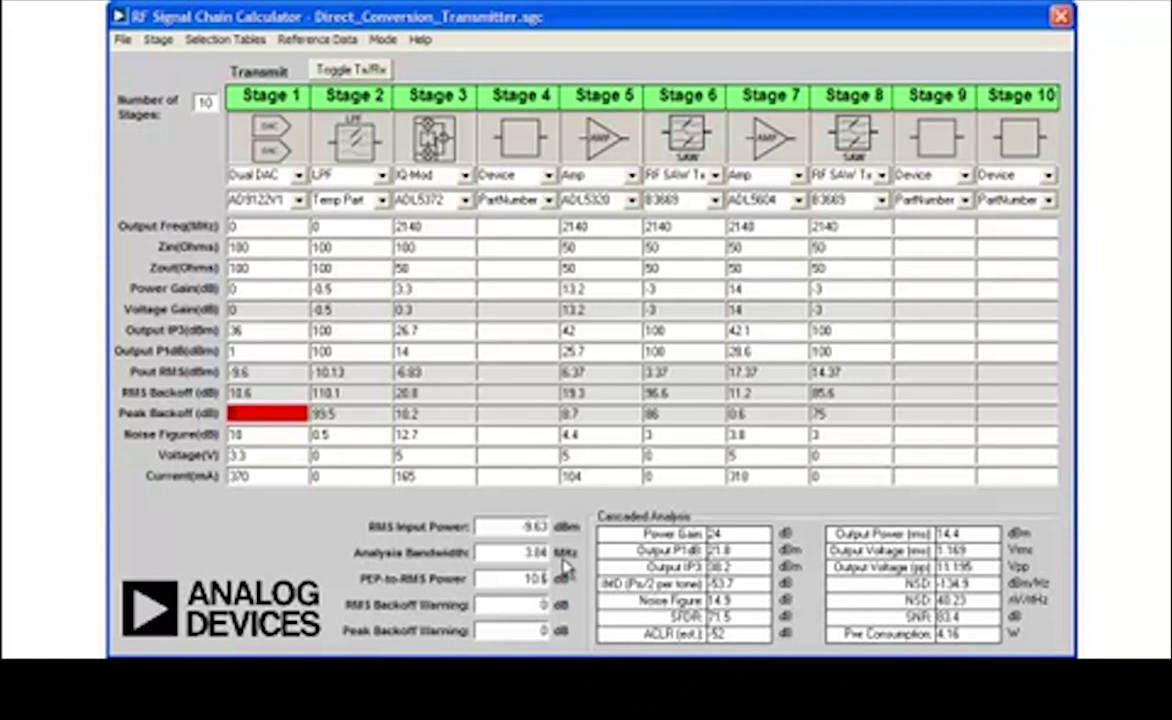